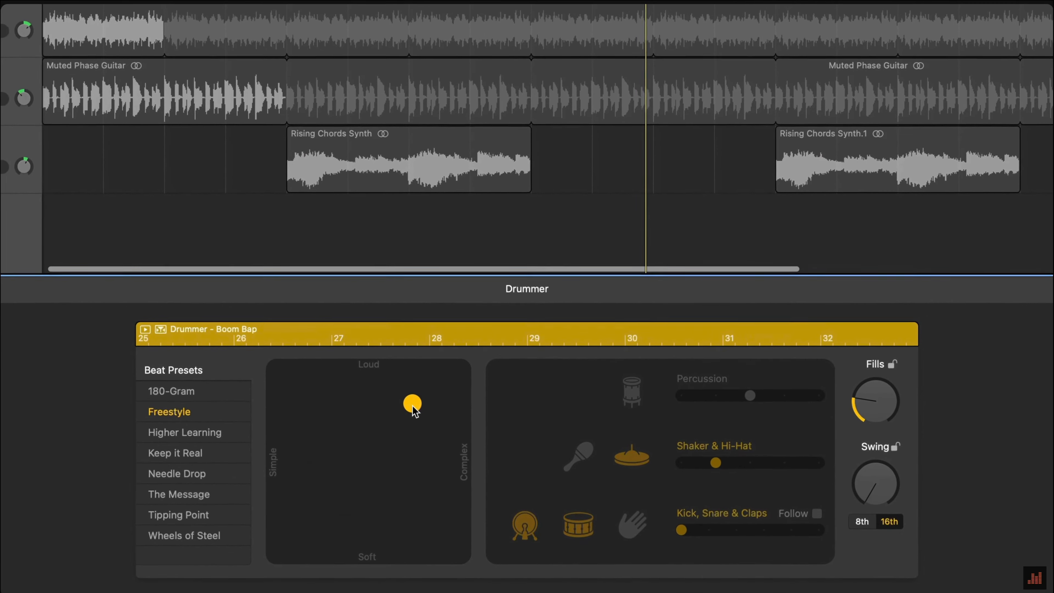
drag(683, 529, 702, 533)
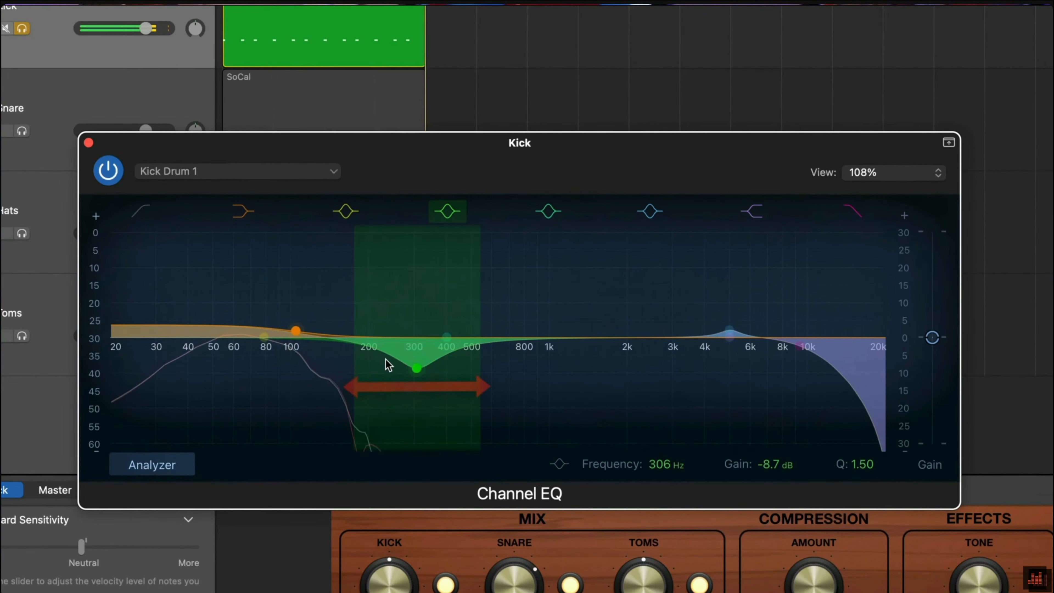
drag(417, 369, 414, 340)
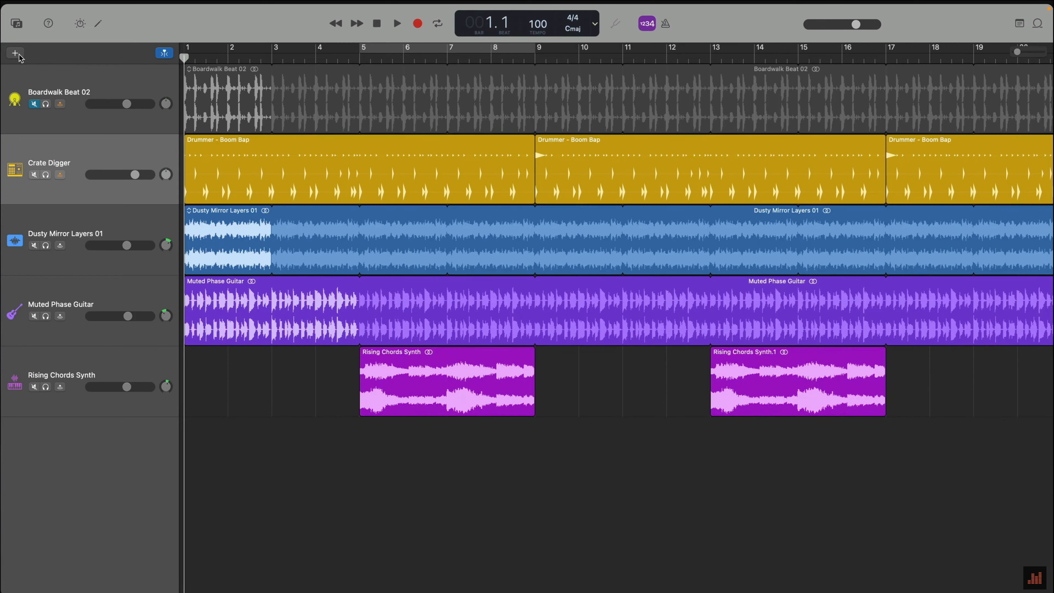
Create a new MIDI software instrument track and hide the sound library and Smart Controls.
click(15, 53)
click(332, 248)
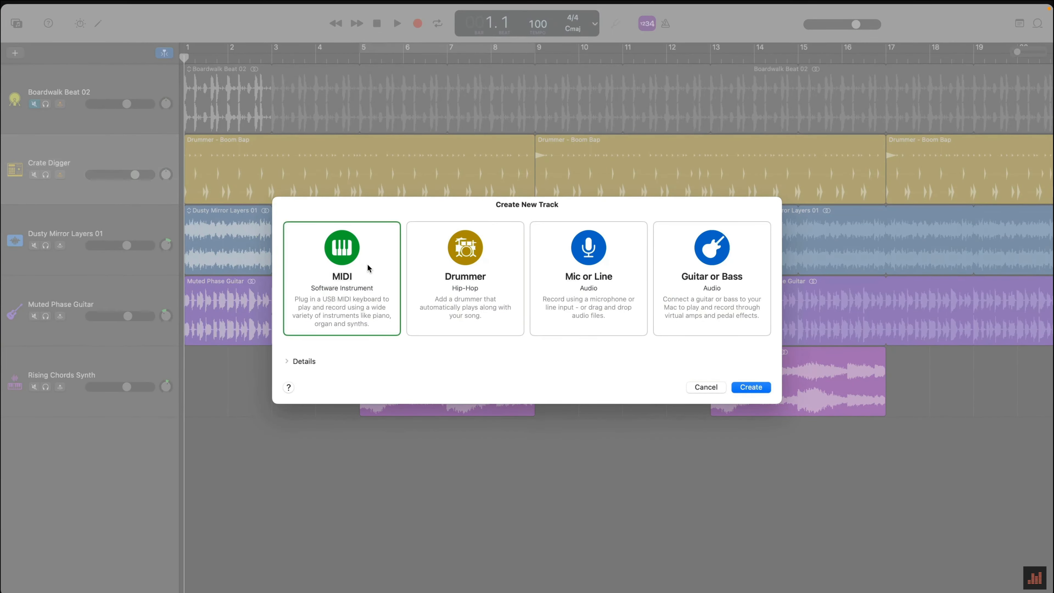
click(750, 387)
click(17, 24)
click(77, 28)
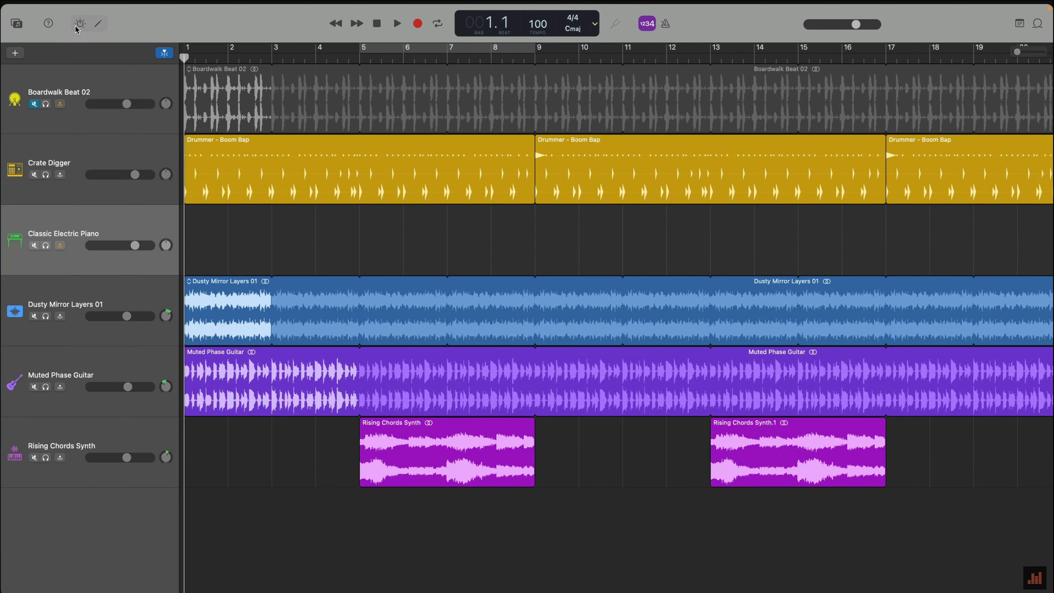
Select all Boom Bap drummer regions on the Crate Digger track and copy them.
click(494, 152)
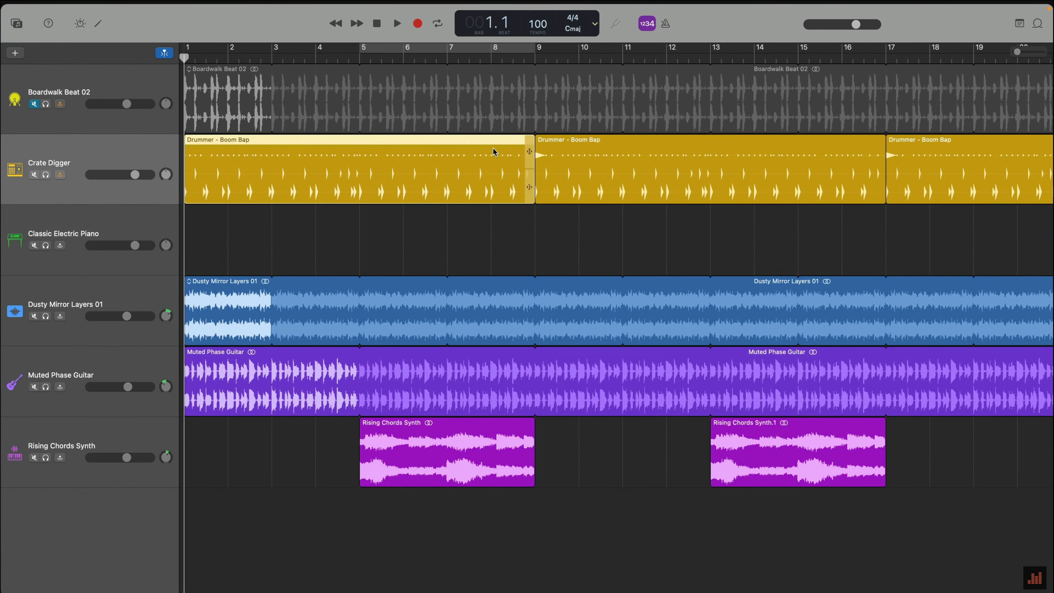
click(637, 153)
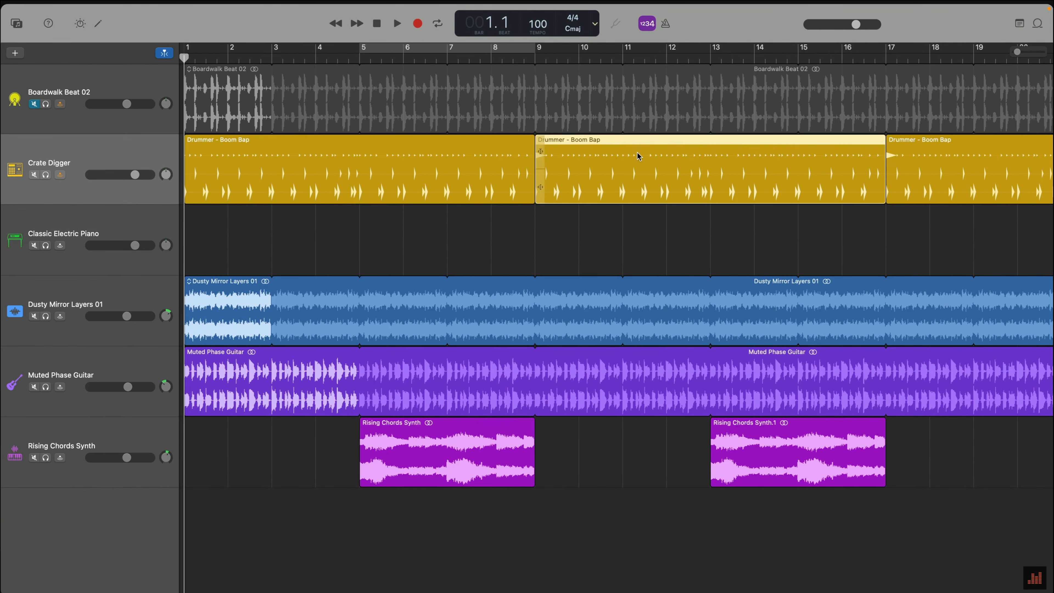
click(137, 146)
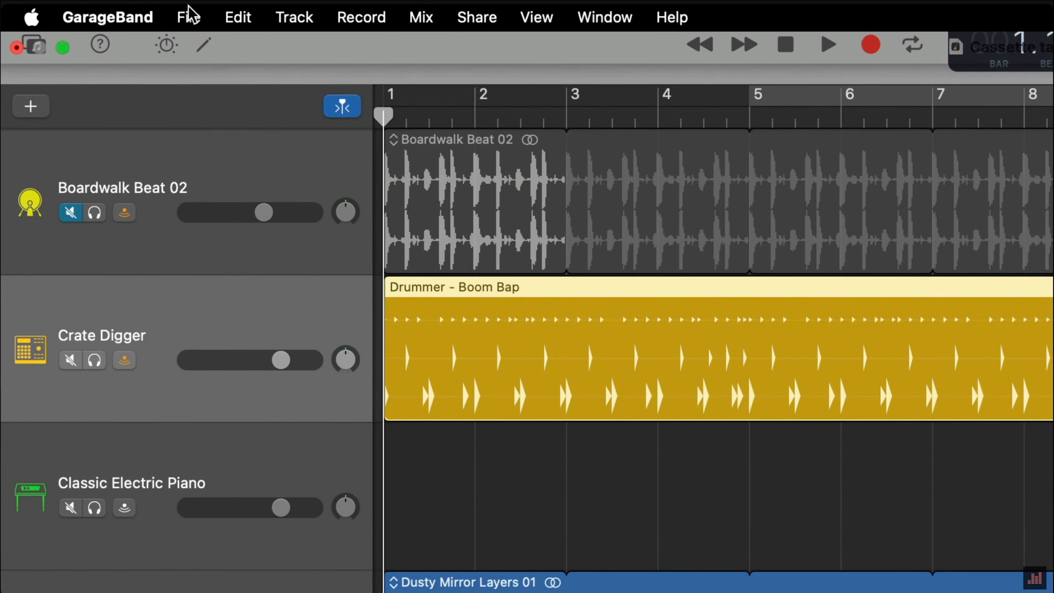
click(89, 11)
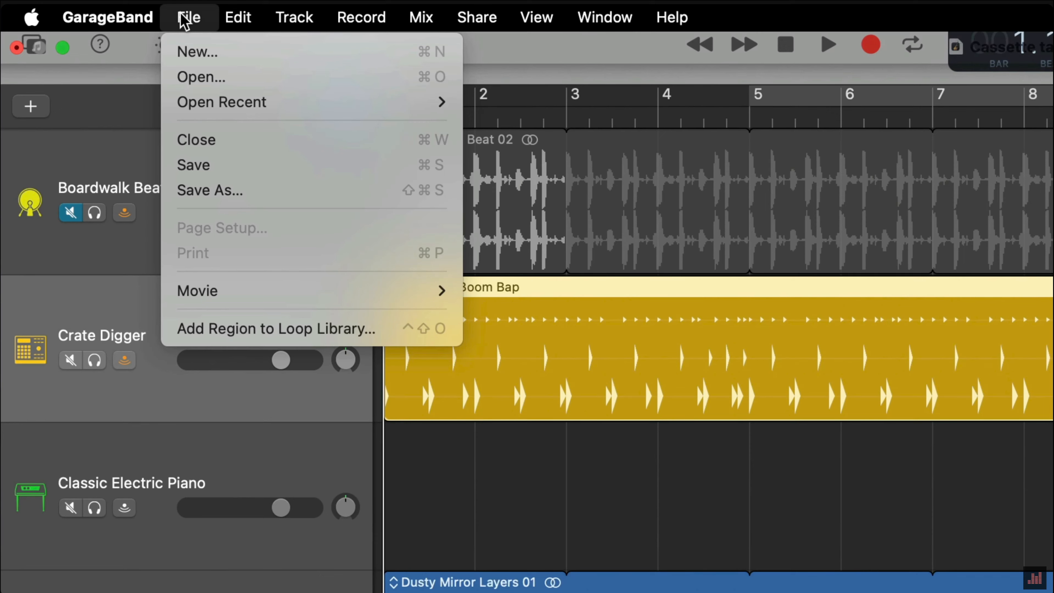
mouse_move(227, 20)
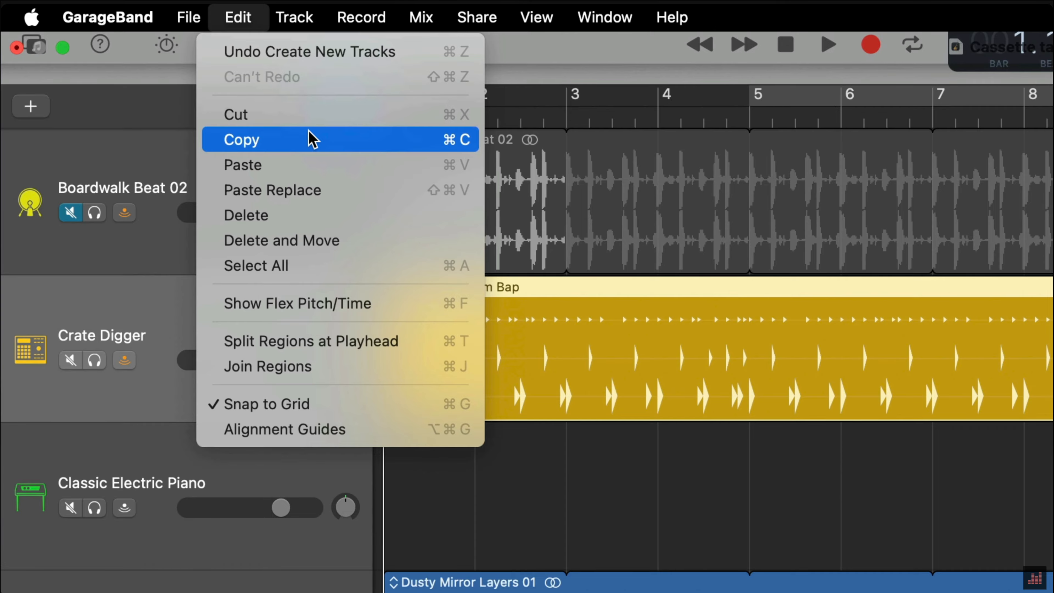
click(312, 139)
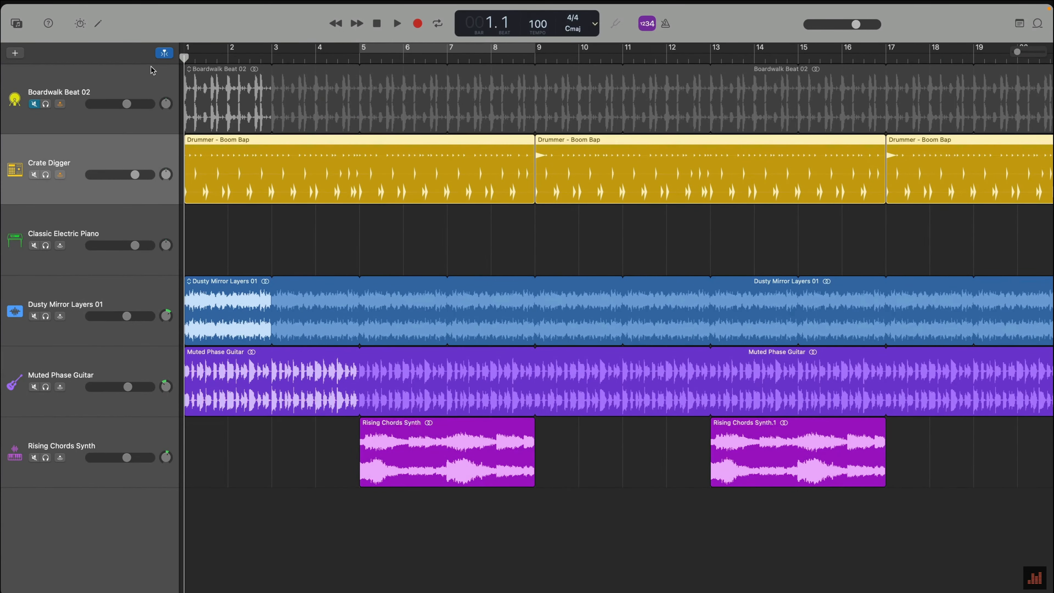
Paste the copied drummer regions onto the Classic Electric Piano track, starting at bar 1.
click(166, 225)
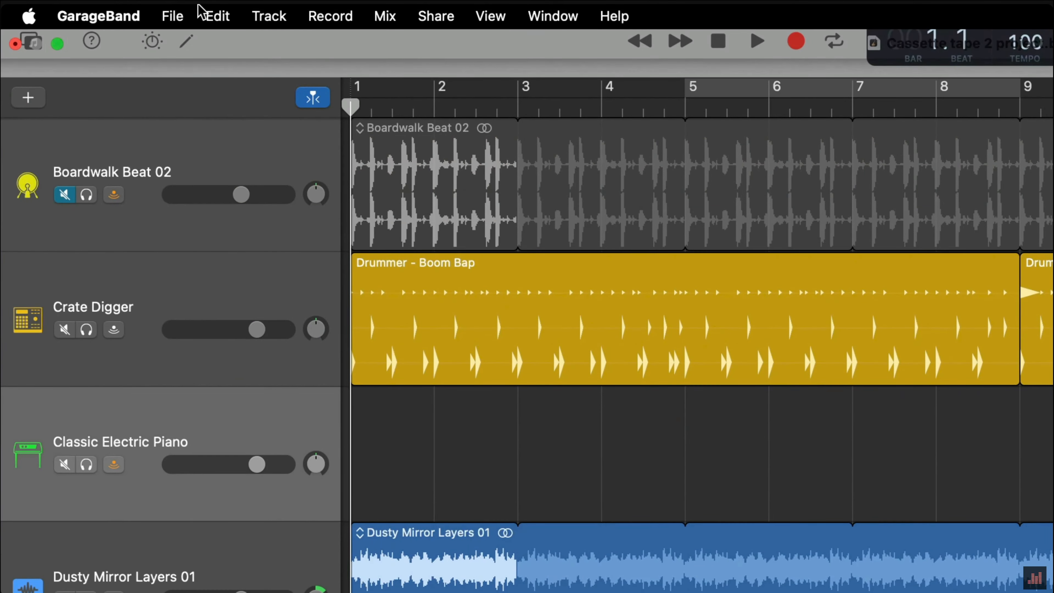
click(215, 18)
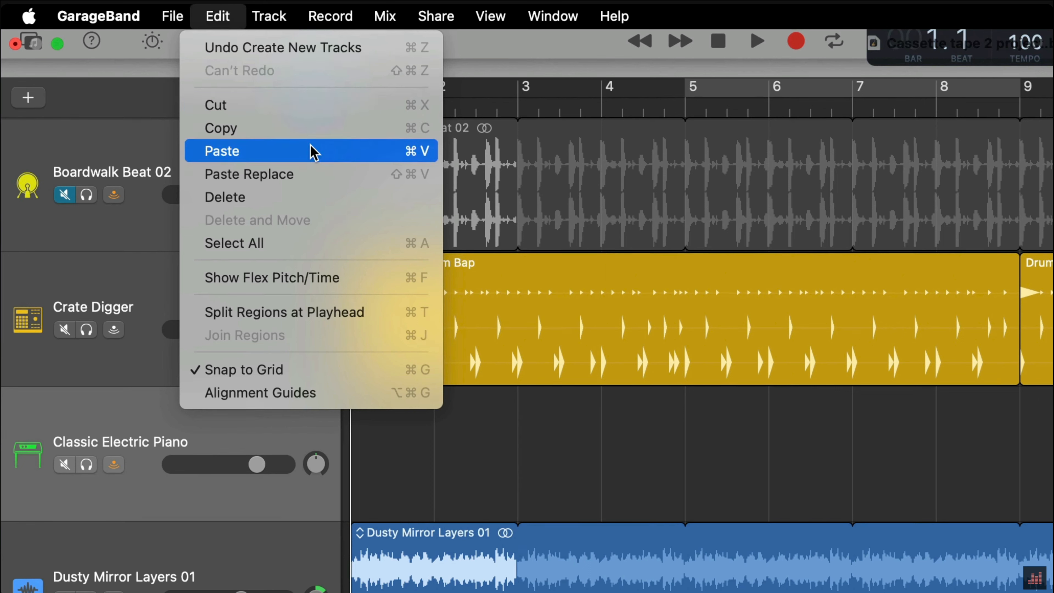
click(311, 152)
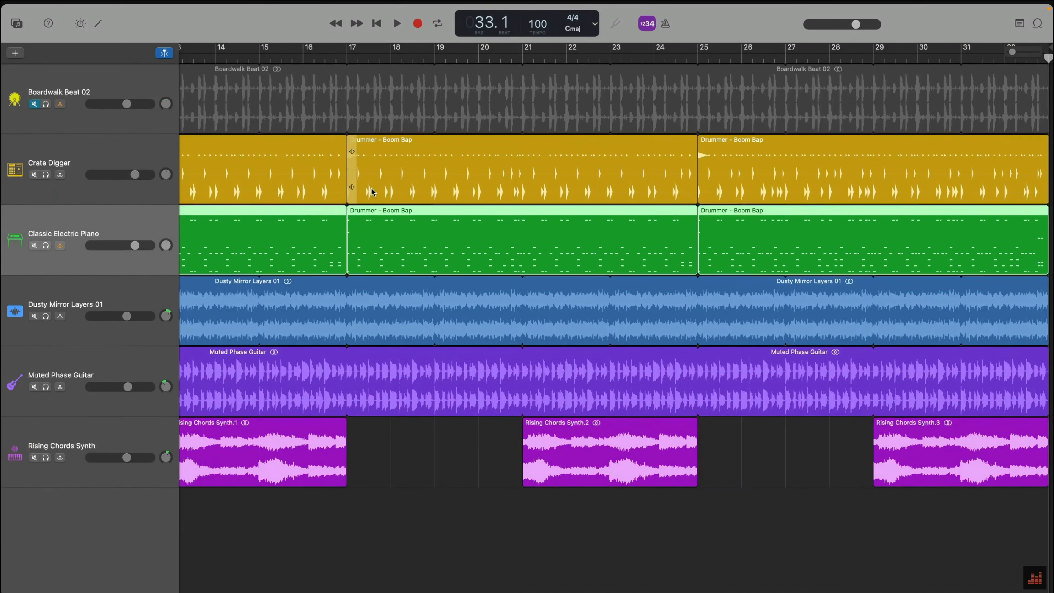
Solo the Classic Electric Piano track and briefly play back its pasted MIDI regions.
click(86, 465)
key(space)
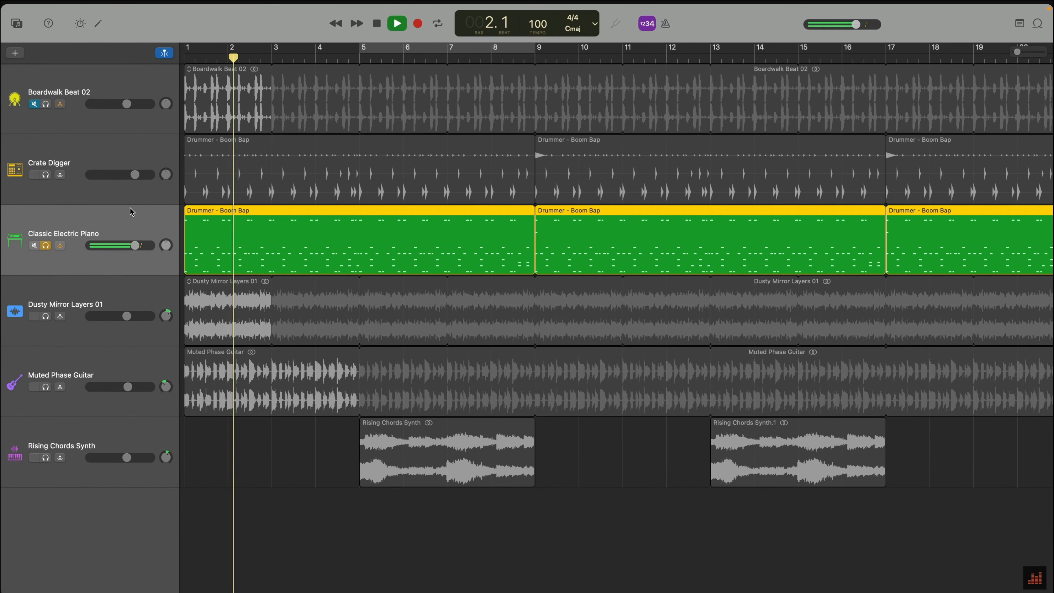
key(space)
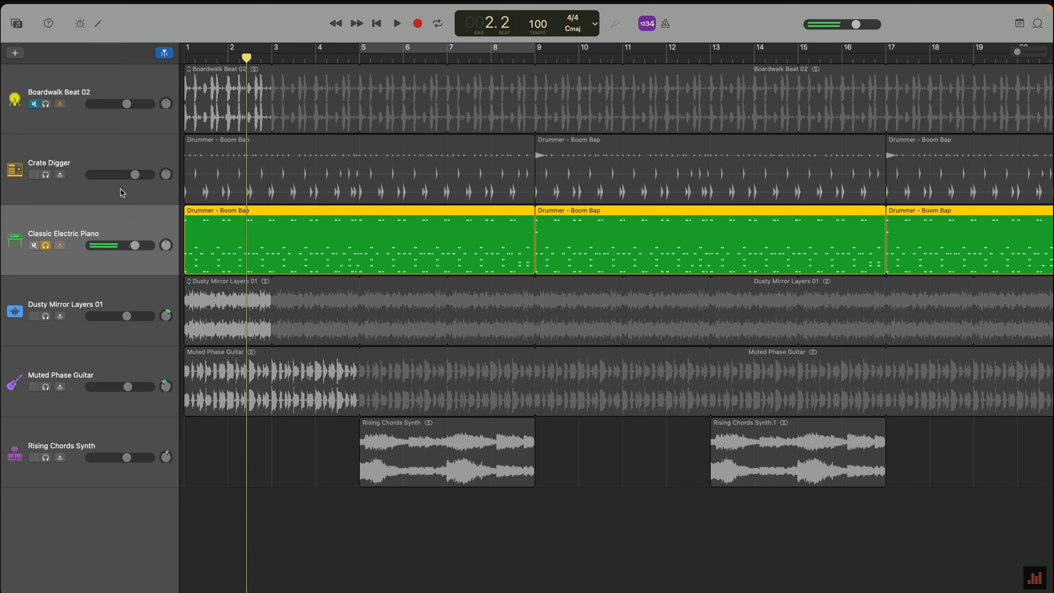
Change the soloed track's sound to the Crate Digger patch from the Electronic Drum Kit category.
click(15, 24)
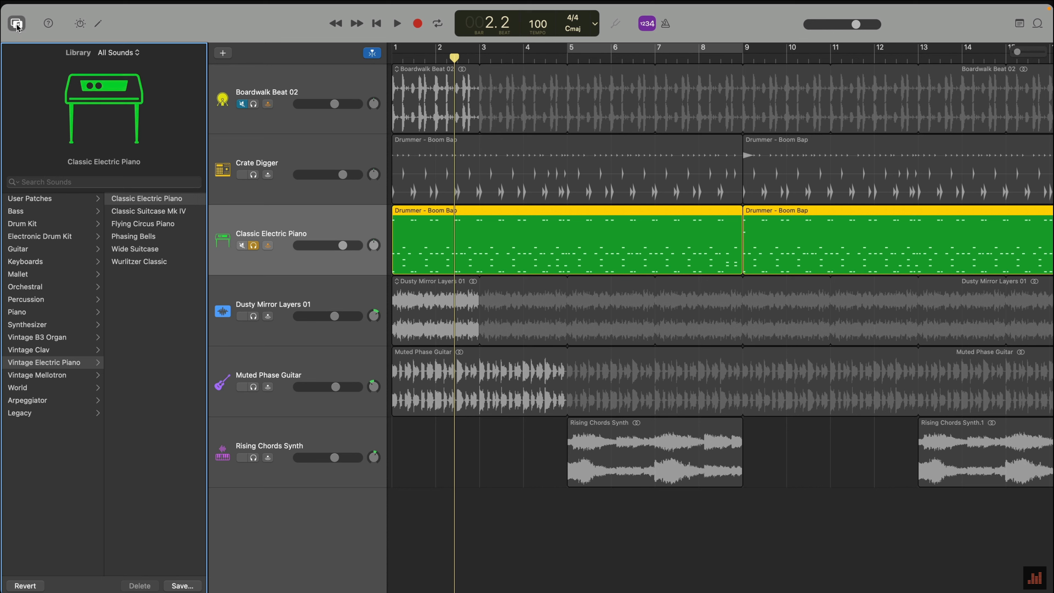
click(56, 238)
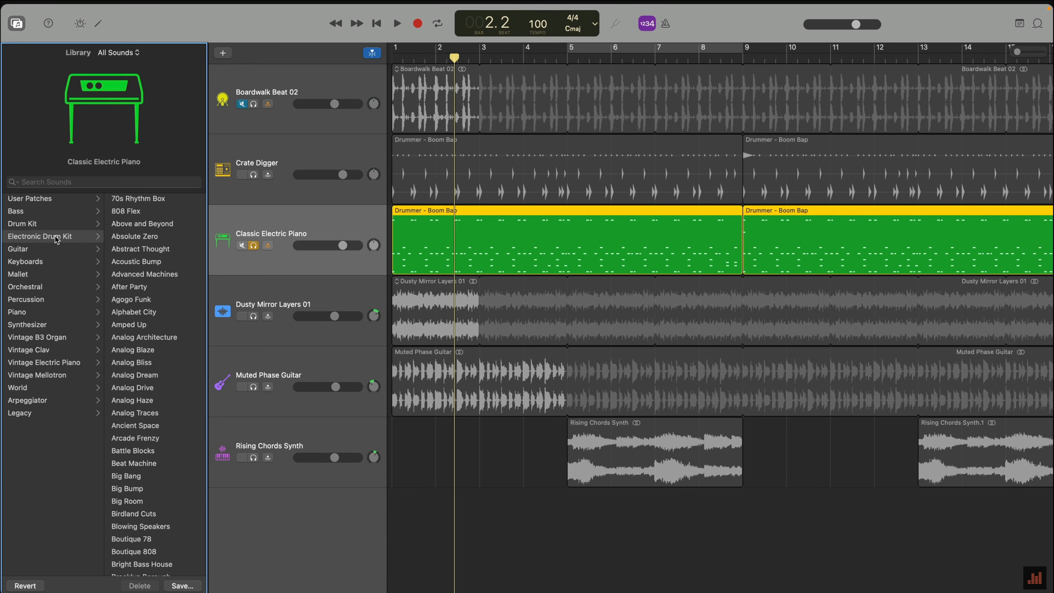
scroll(129, 350, down, 5)
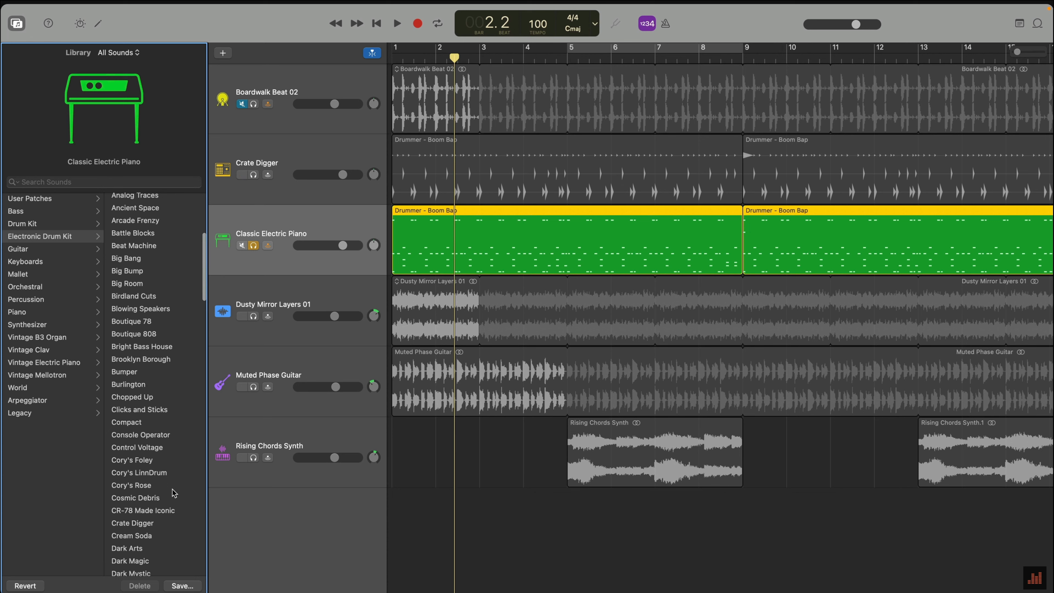
click(172, 523)
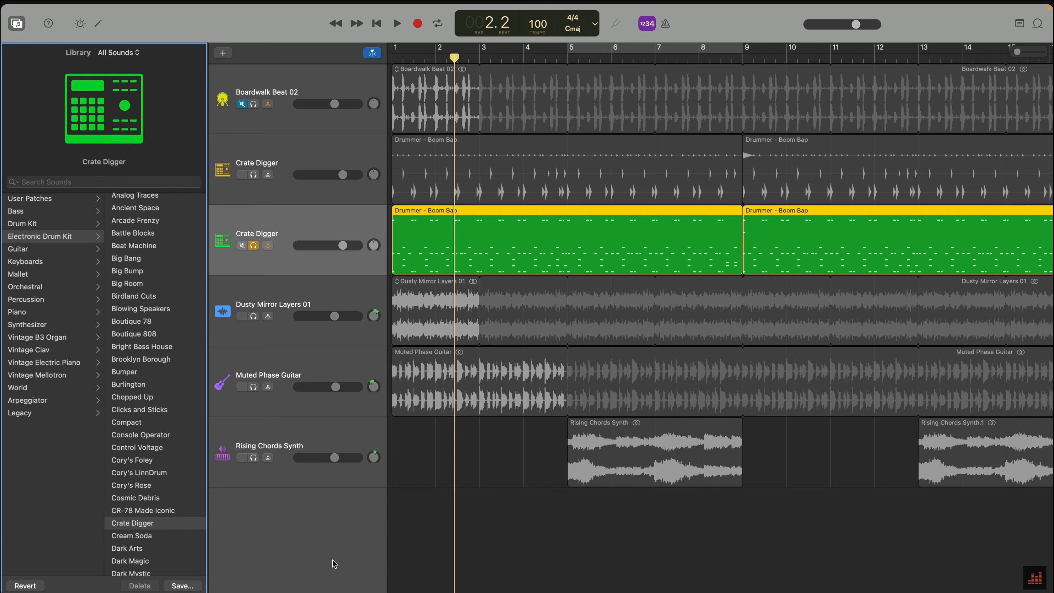
Play back the soloed Crate Digger MIDI track from the start of the project and hide the sound library.
key(space)
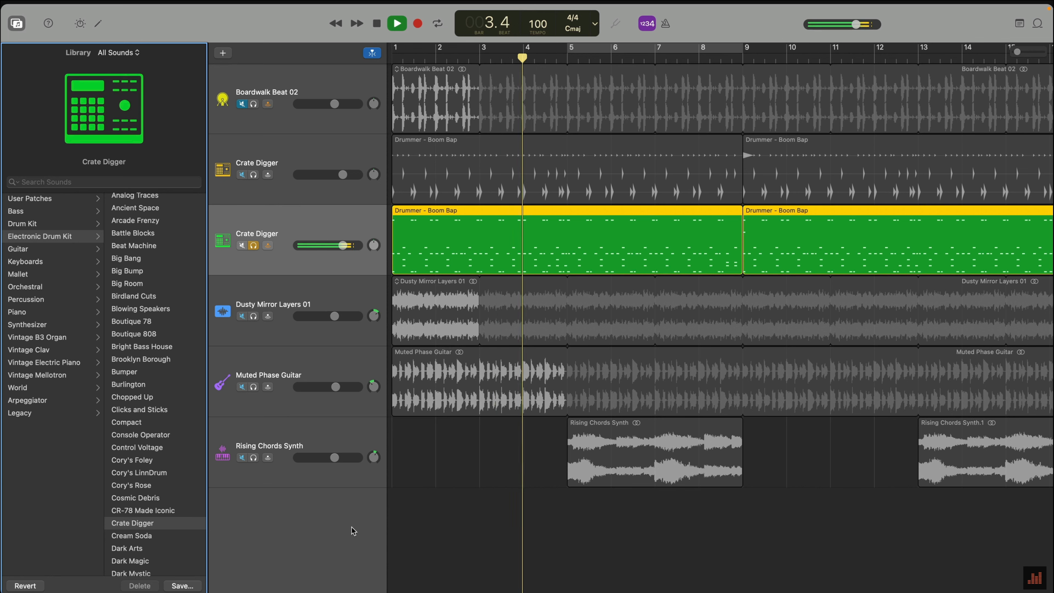
key(space)
key(Return)
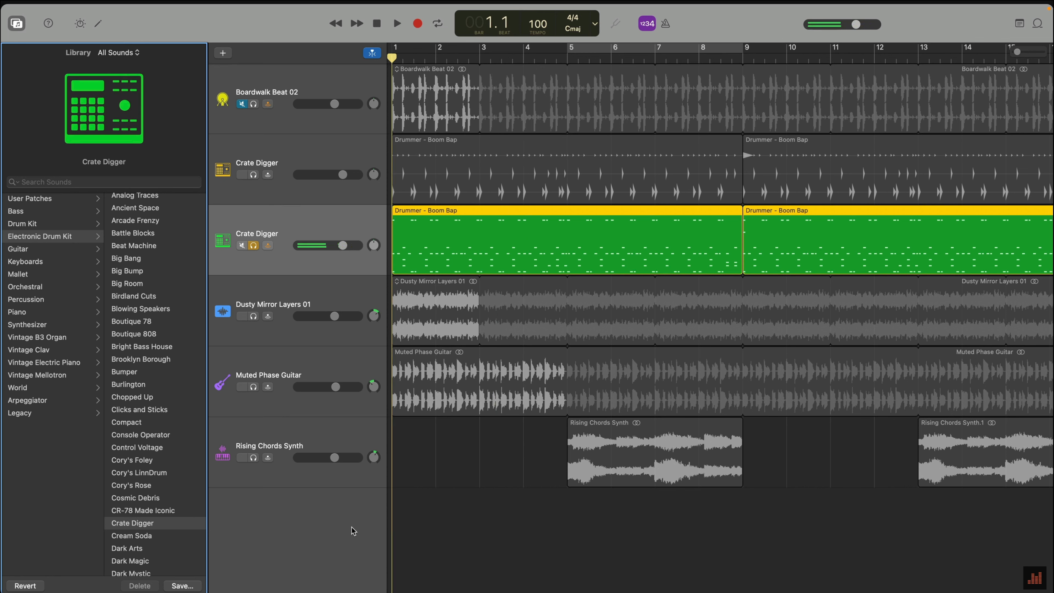
key(space)
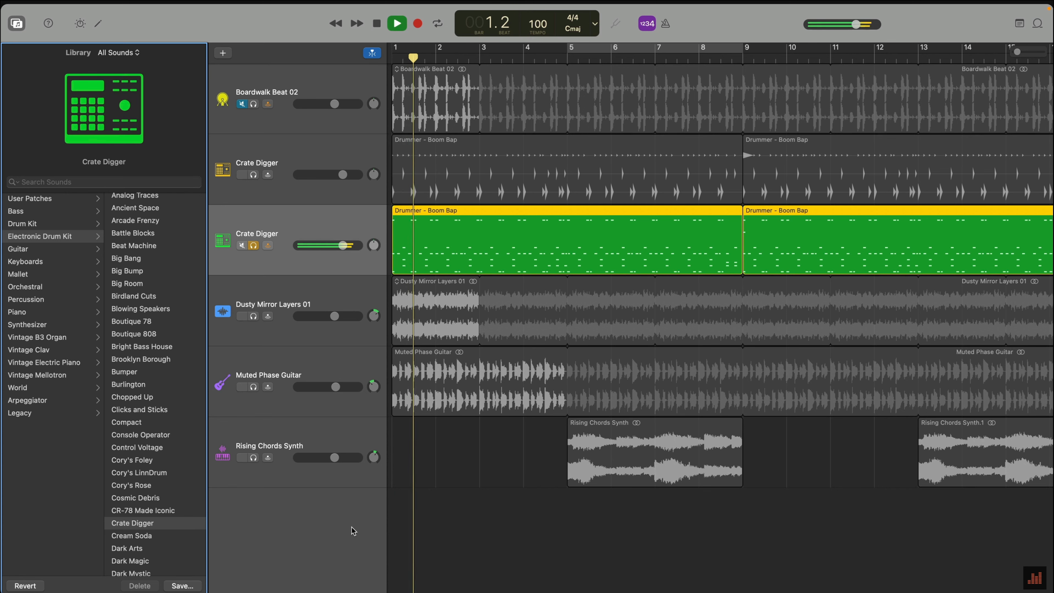
key(y)
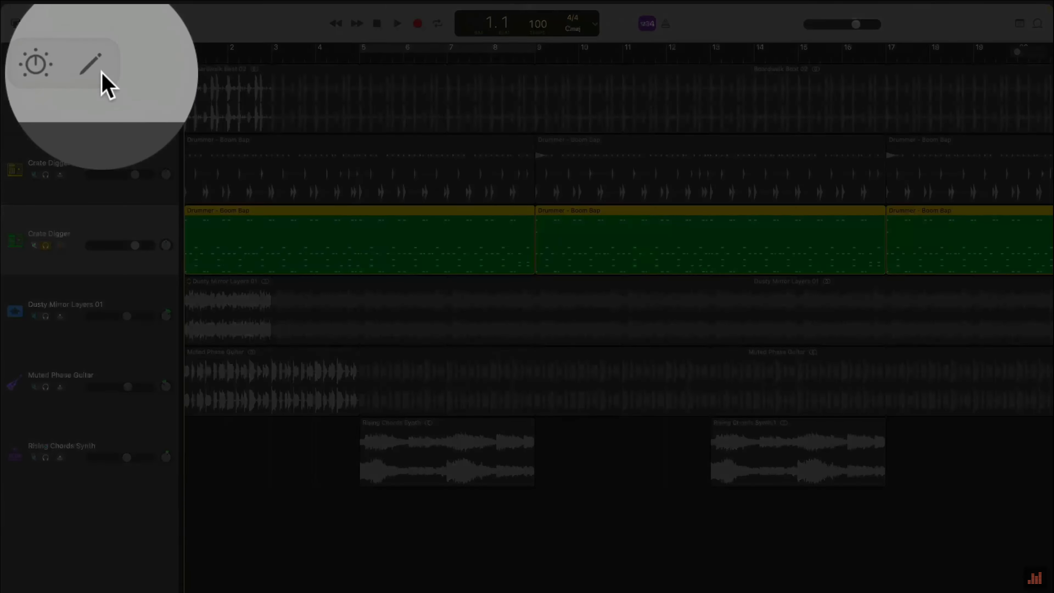
Open the MIDI drum regions in the Piano Roll and audition the notes of each drum sound, one pitch at a time.
click(100, 24)
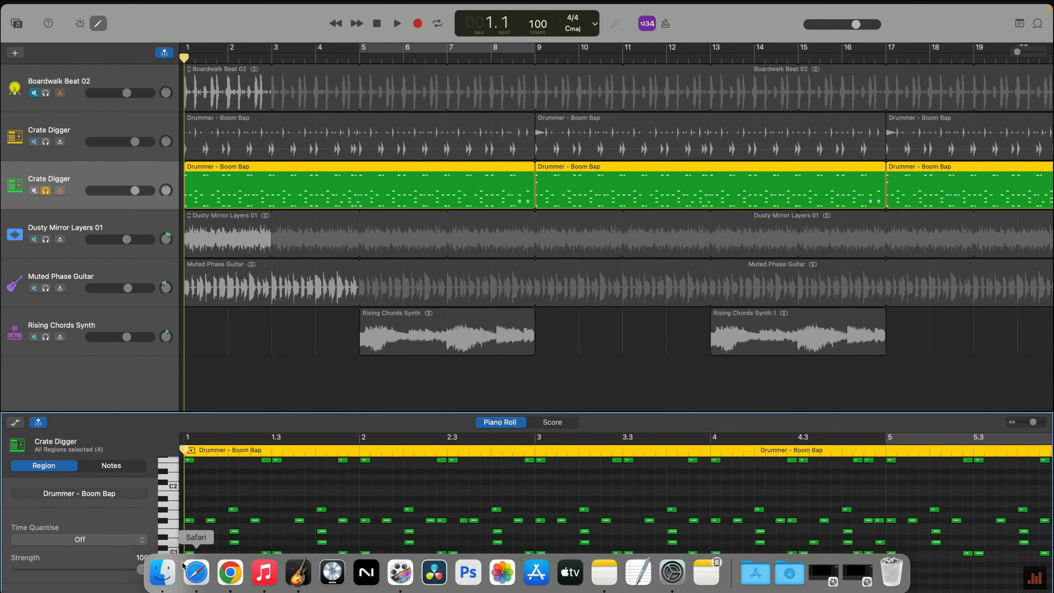
click(174, 553)
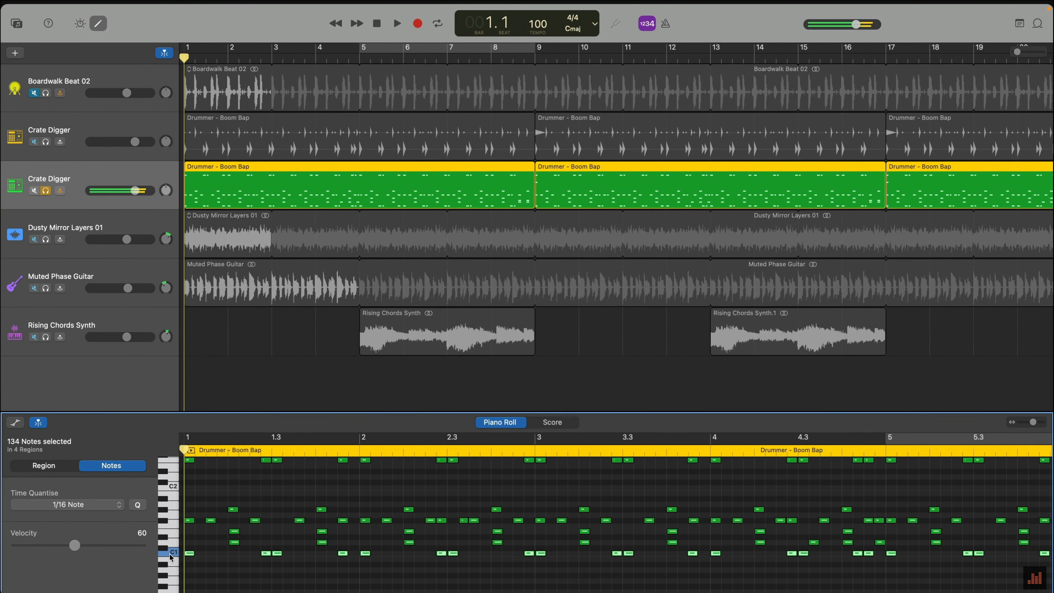
click(173, 542)
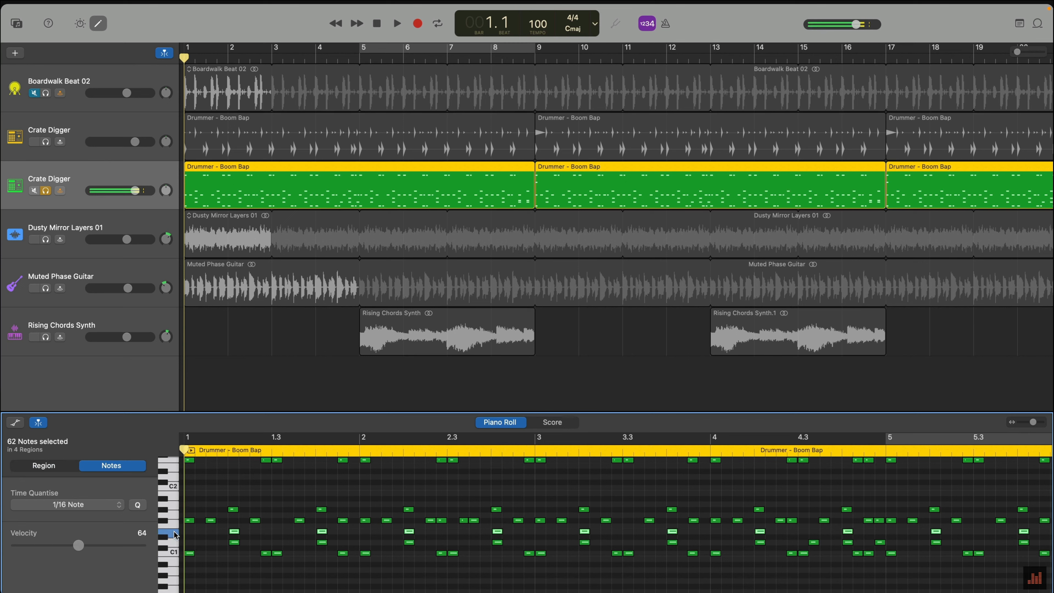
click(163, 522)
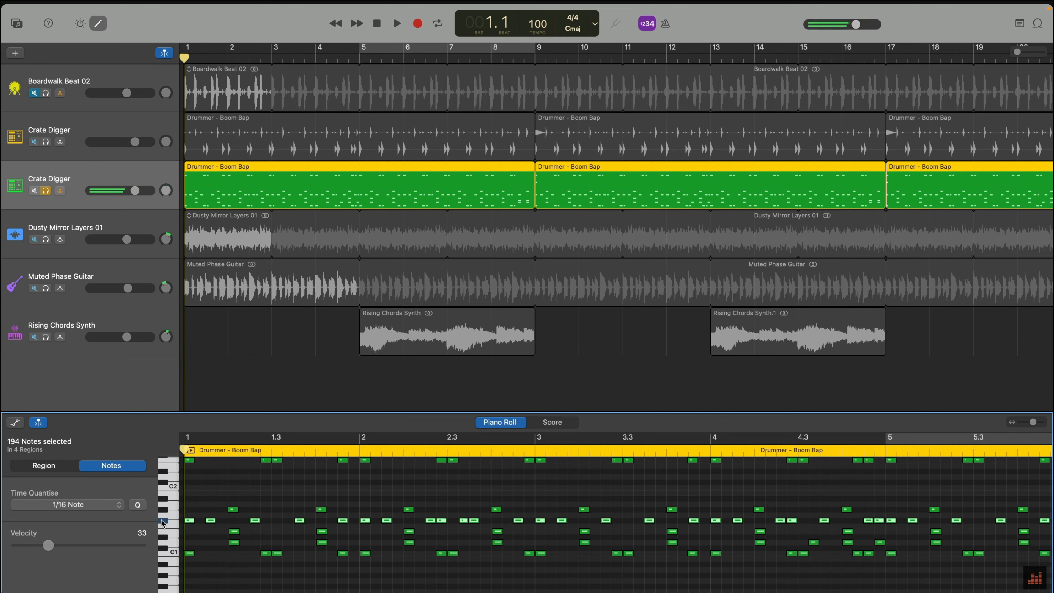
click(174, 519)
click(161, 511)
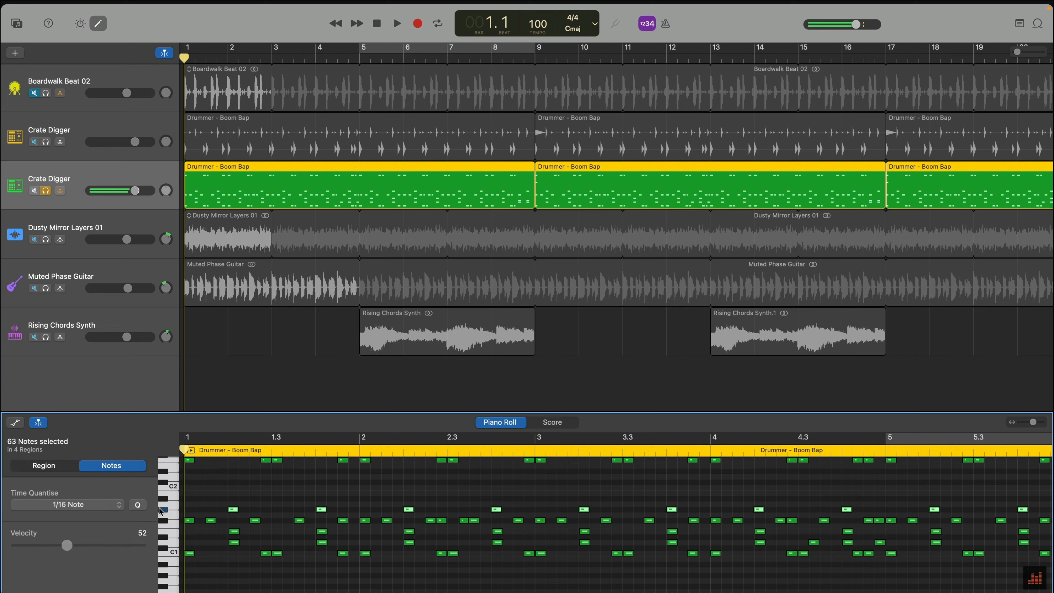
shift+click(174, 460)
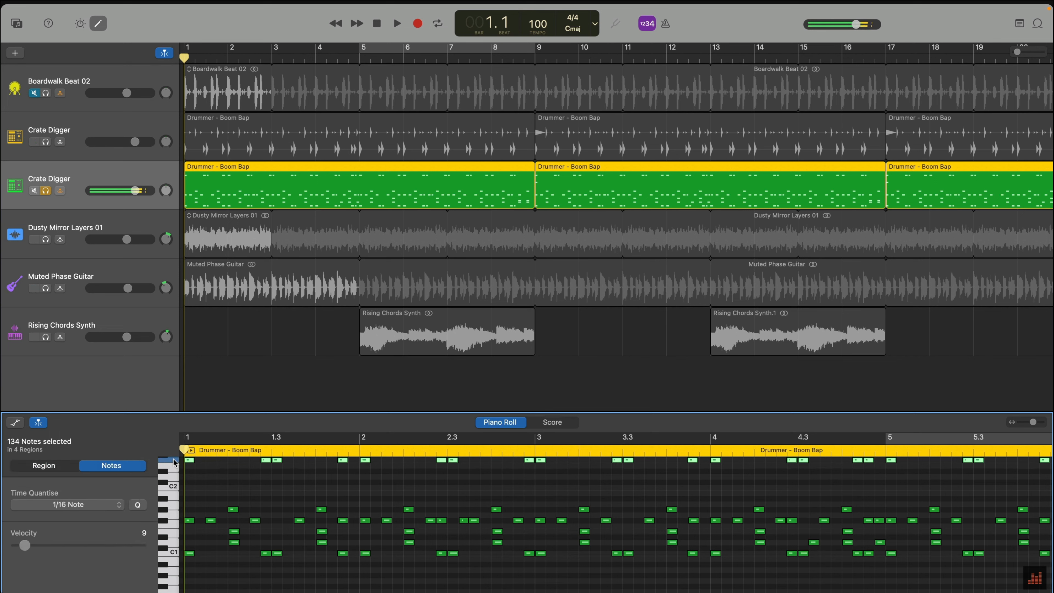
Select all C1 notes across the MIDI drum regions and copy them.
click(172, 553)
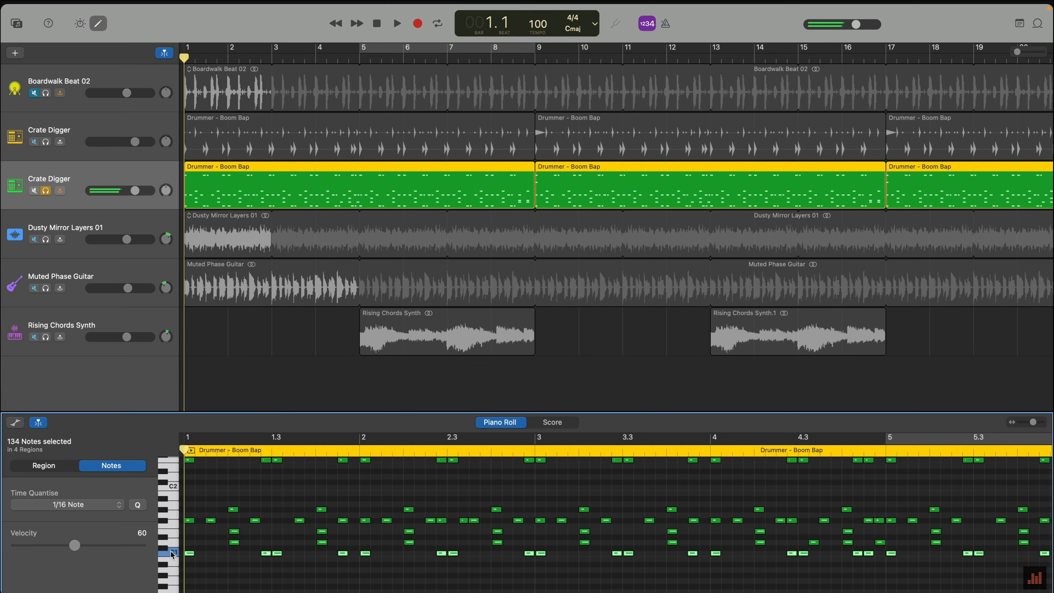
mouse_move(157, 6)
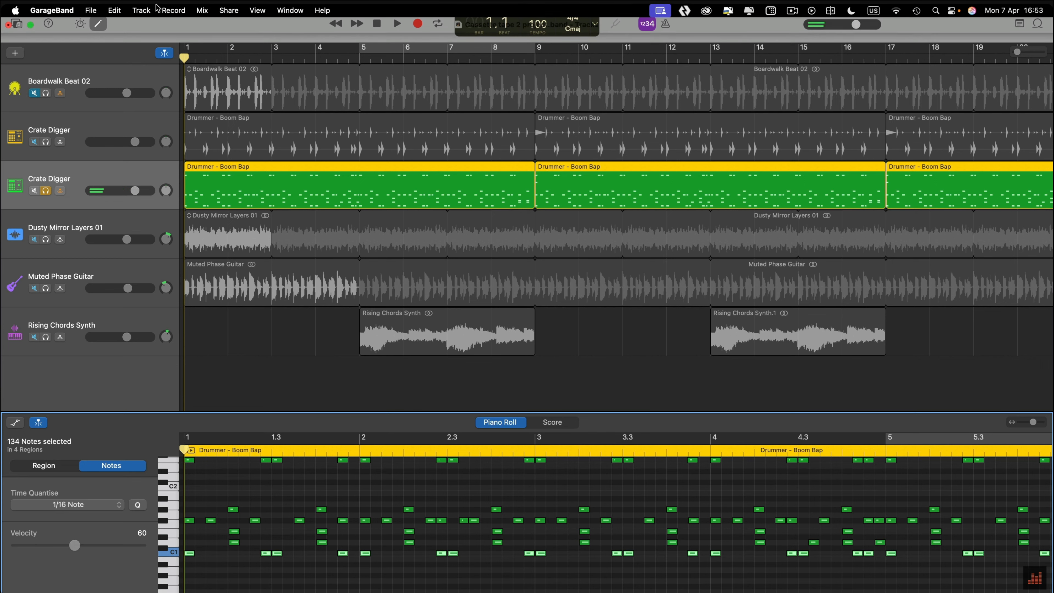
click(112, 10)
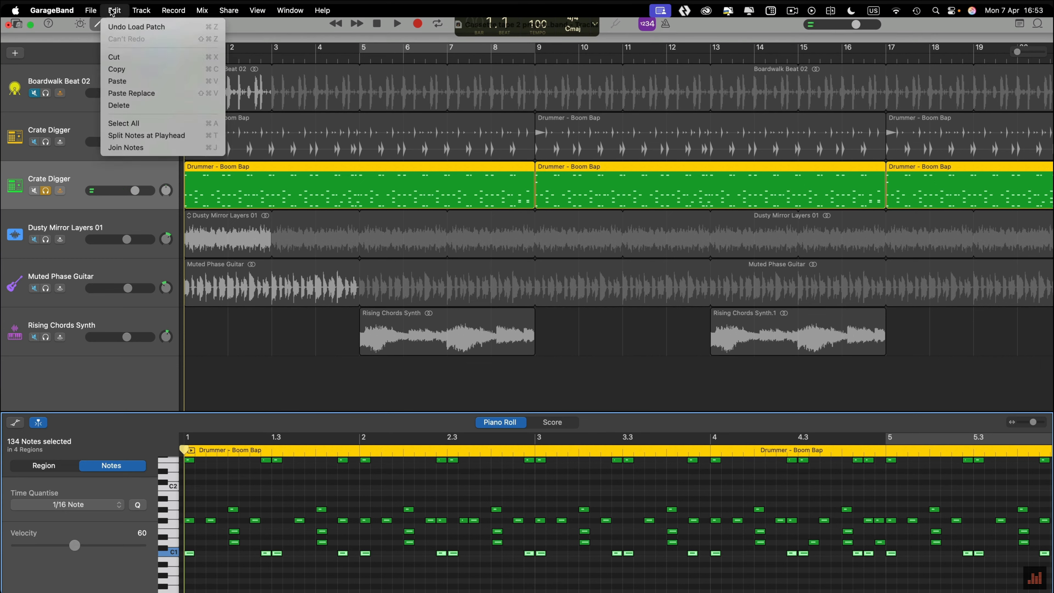
click(143, 69)
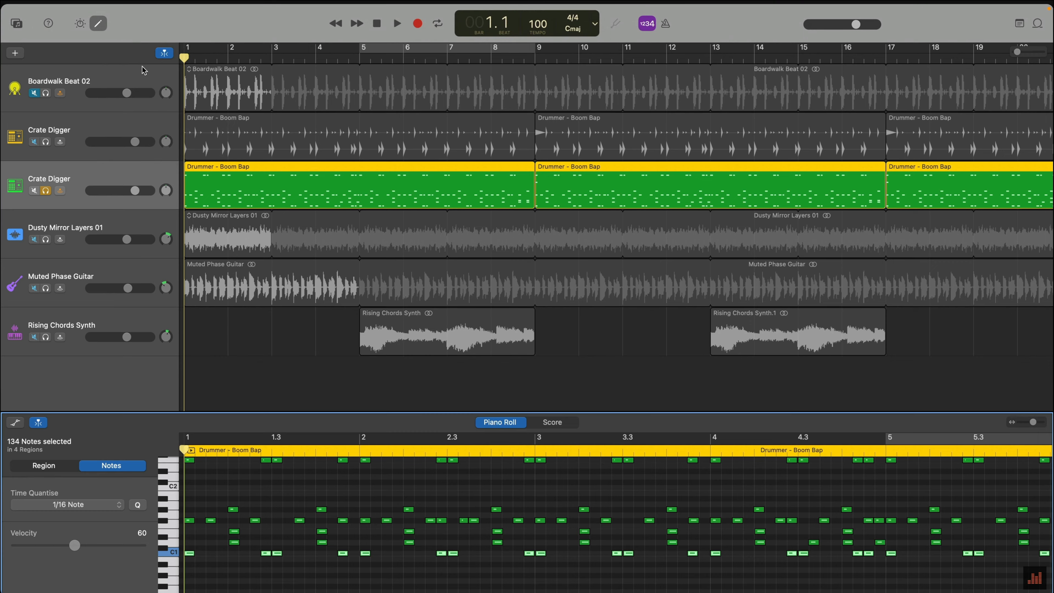
Create another MIDI software instrument track and paste the copied C1 notes onto it.
click(15, 54)
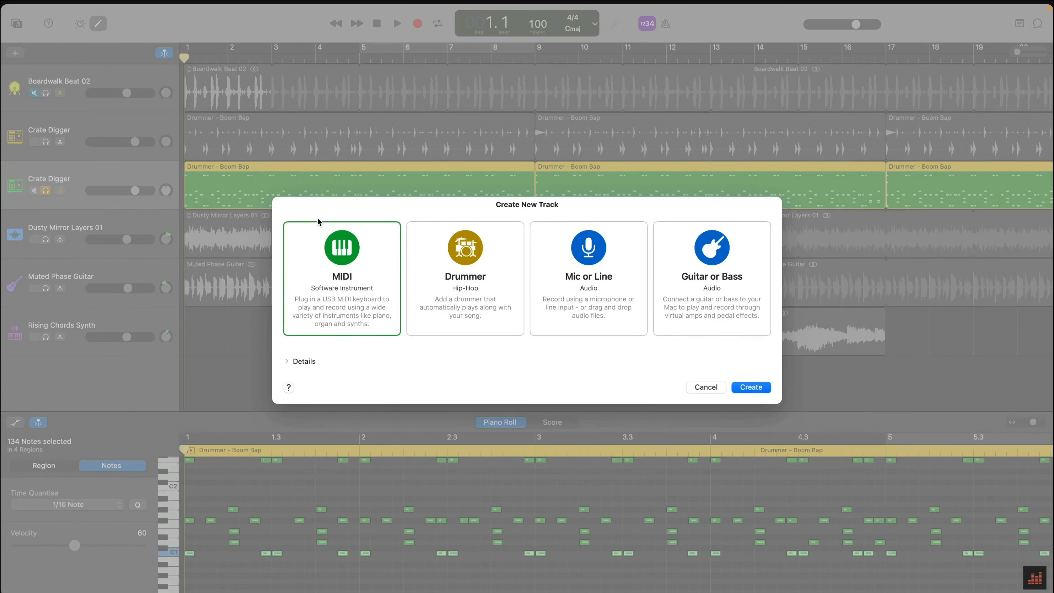
double_click(377, 267)
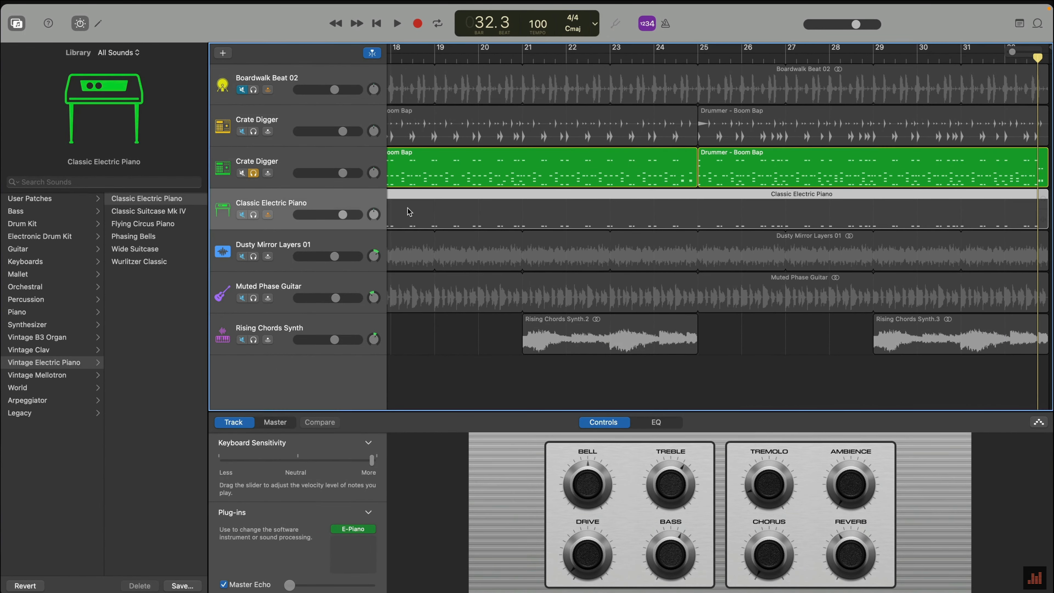
Switch solo from the original MIDI drum track to the pasted C1 track and play it from the project start.
key(Return)
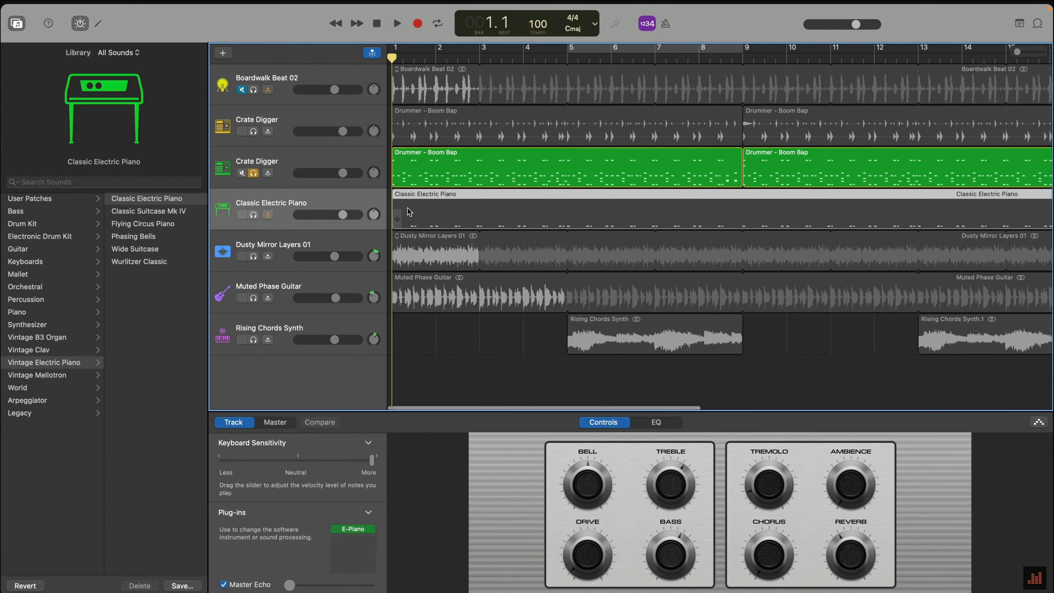
click(254, 214)
click(253, 173)
key(space)
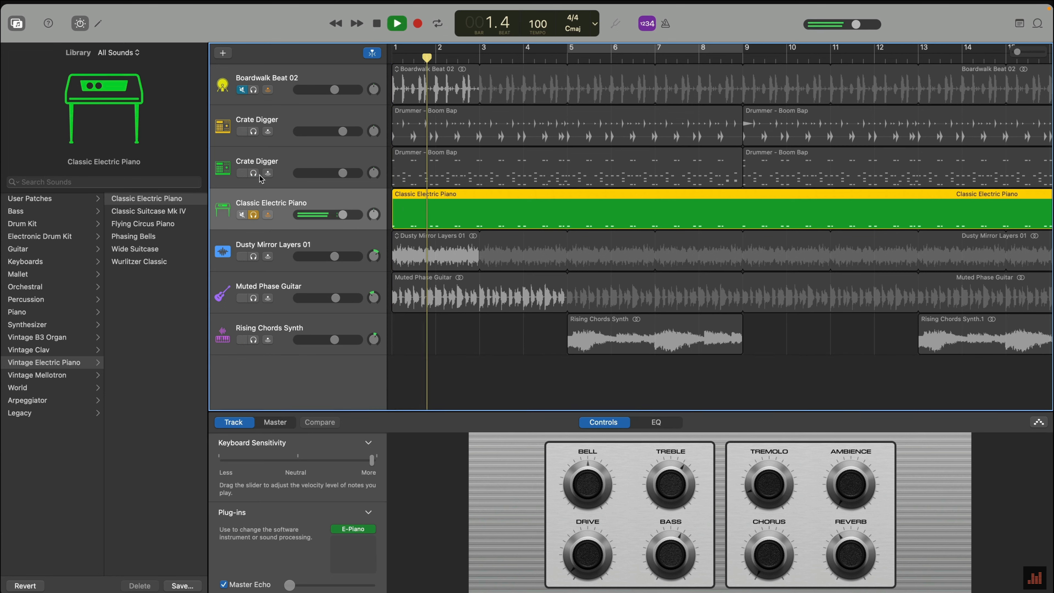
key(space)
Assign the Crate Digger electronic drum kit to the pasted C1 track and play it back.
click(40, 236)
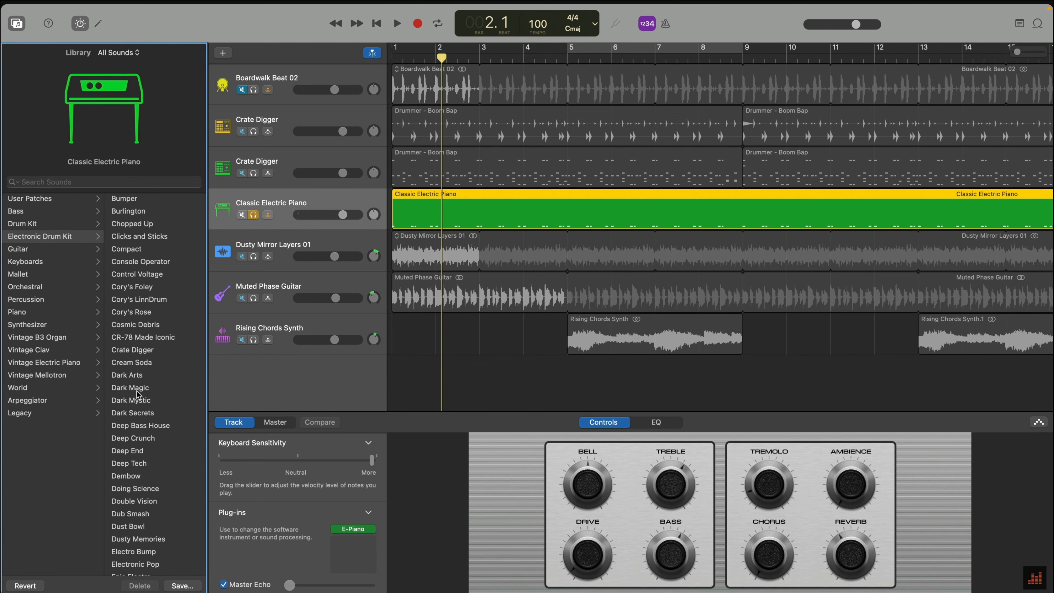
click(142, 350)
key(space)
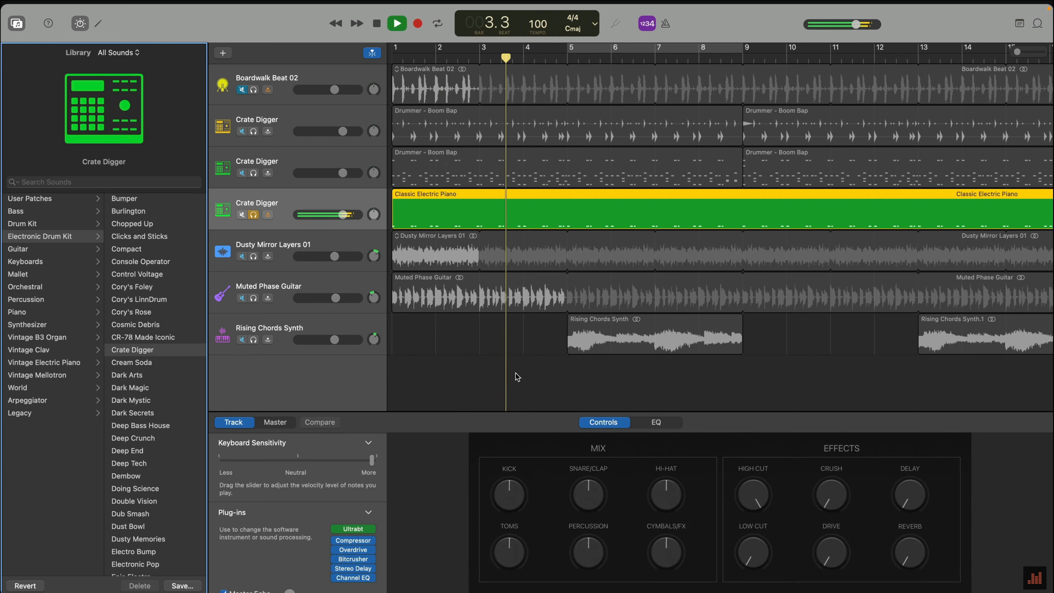
key(space)
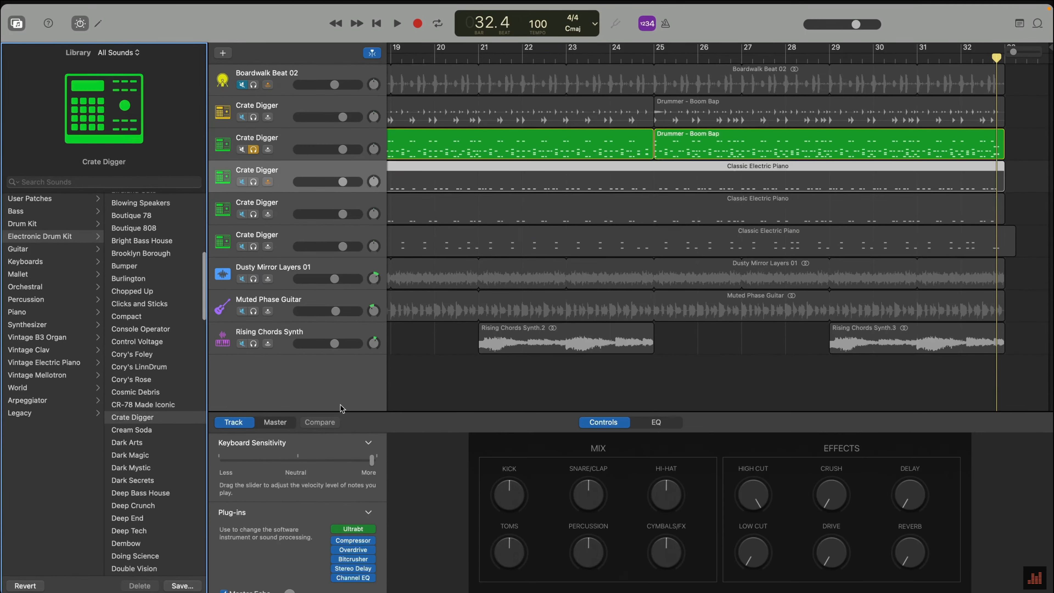
Play the original MIDI drum track from the project start and switch solo to the three split Crate Digger tracks for comparison.
key(Return)
key(space)
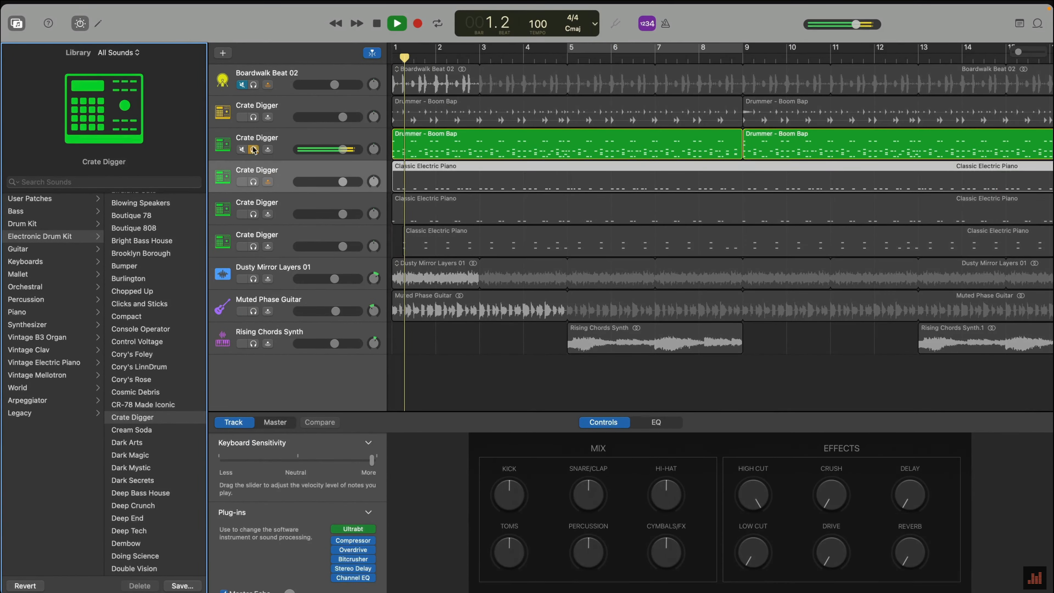
click(254, 150)
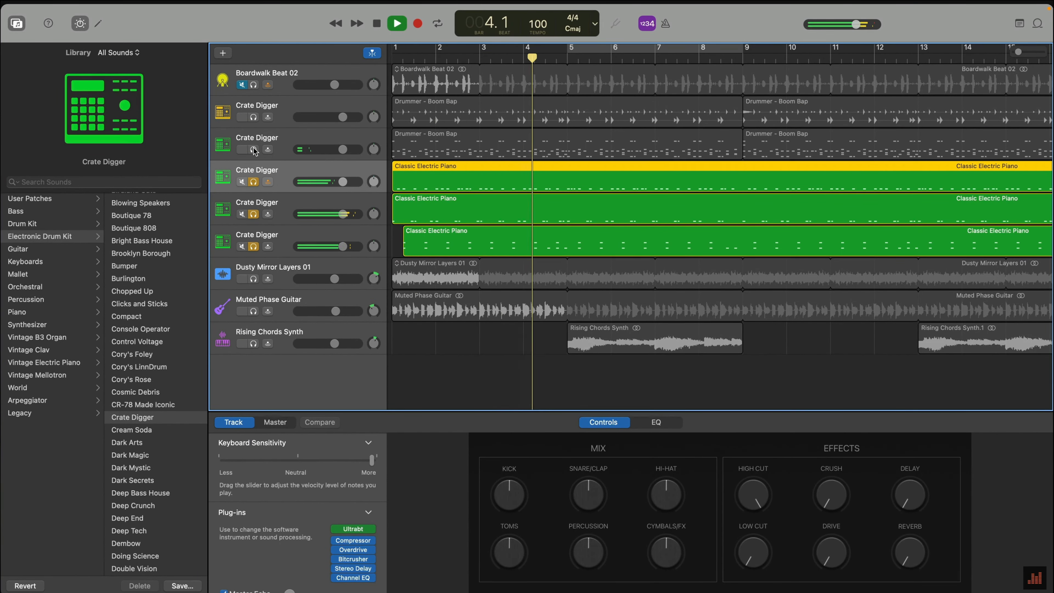
Audition the original MIDI drum track together with the four split drum tracks, pausing and resuming playback.
key(Return)
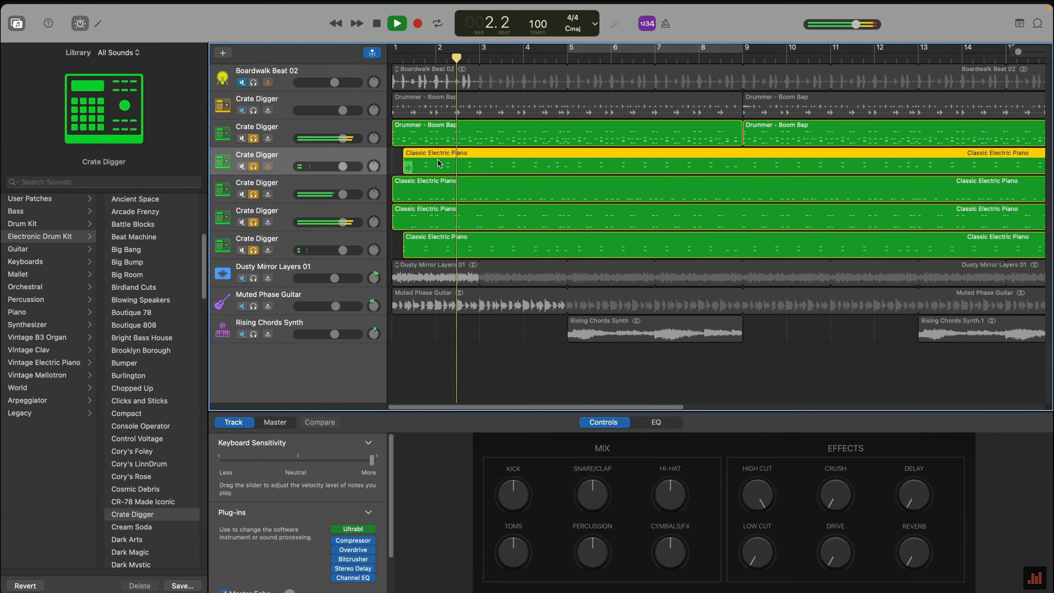
key(space)
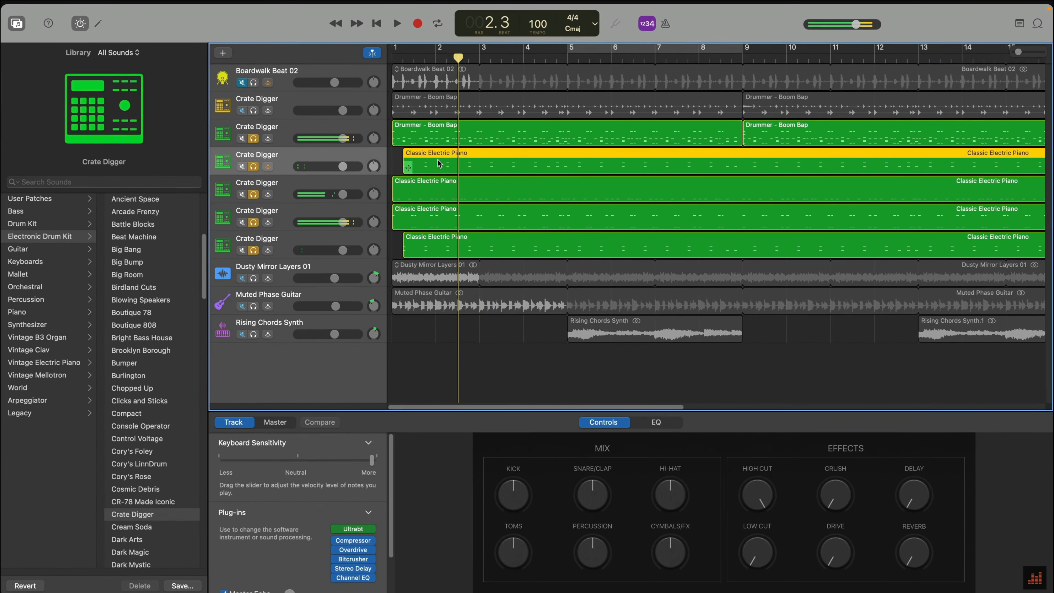
key(space)
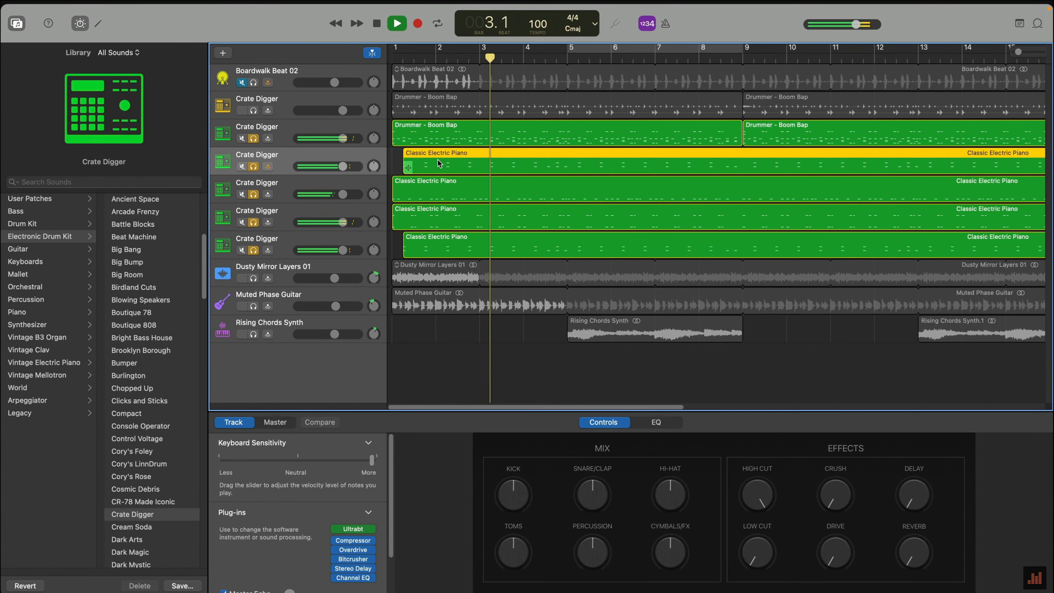
key(Return)
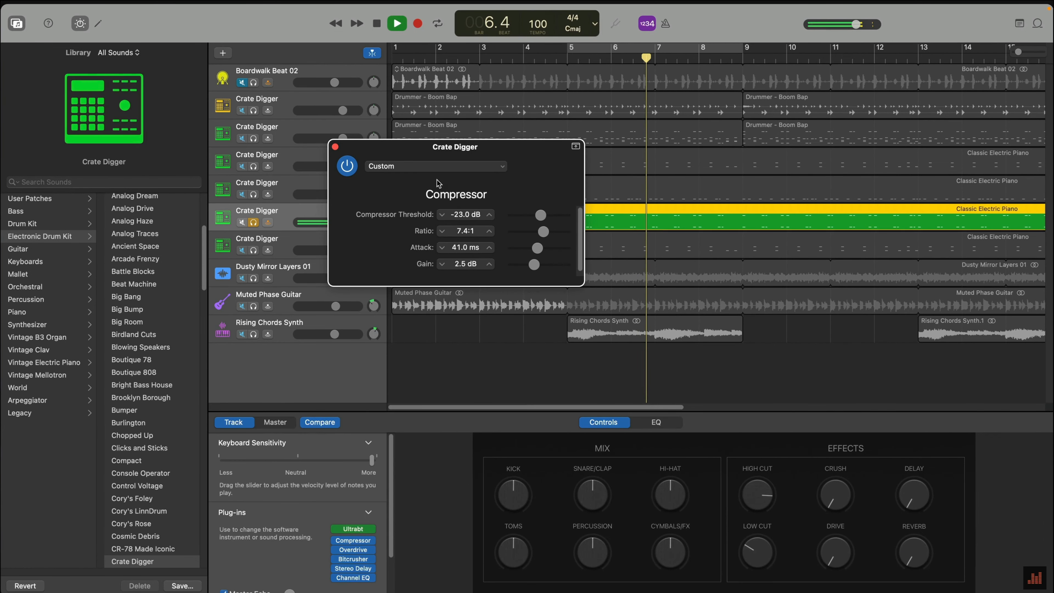
Open the Compressor's preset choices on the second-to-last split Crate Digger track and raise the Master Reverb on the last one.
click(431, 170)
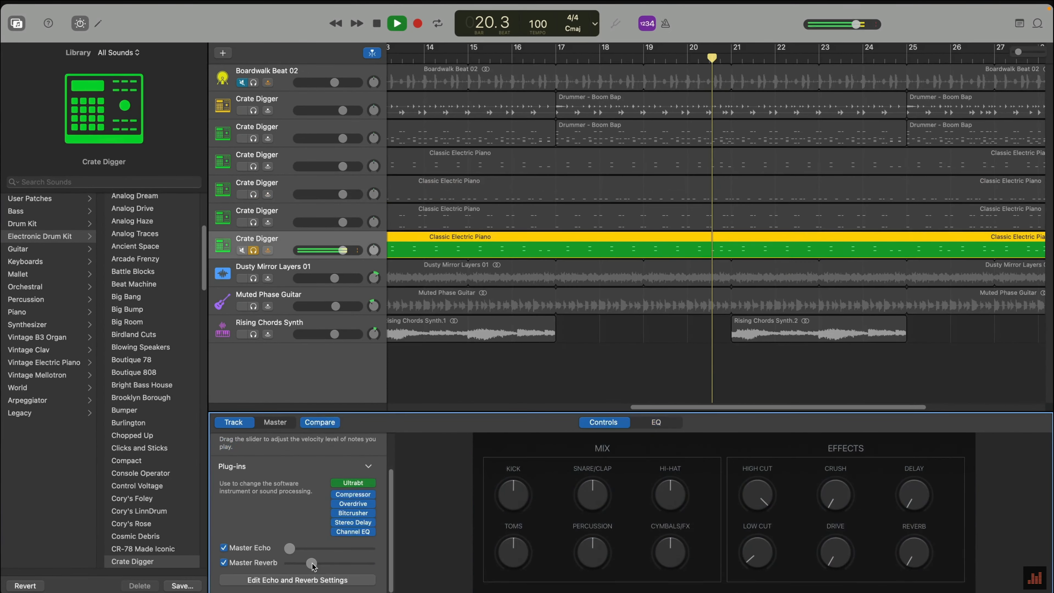
drag(311, 563, 324, 563)
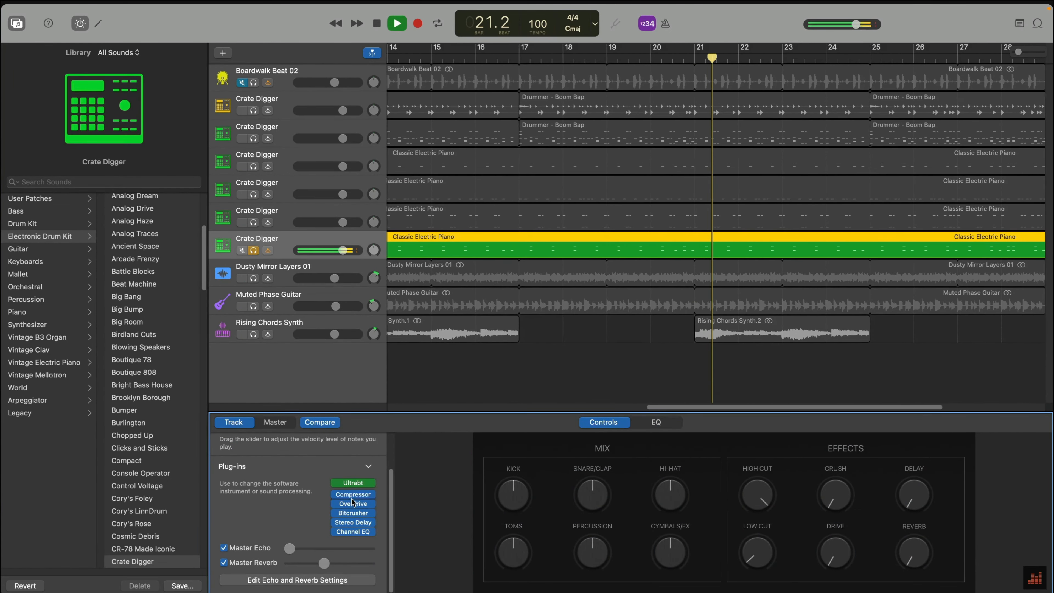